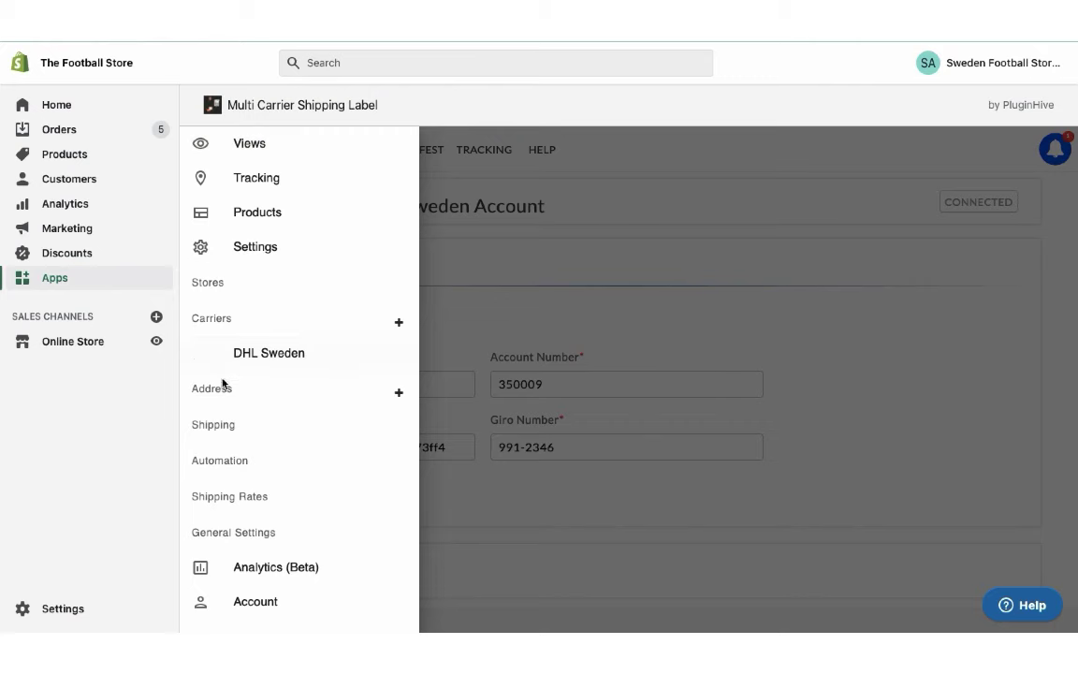
- Open Multi Carrier Shipping Label and review the saved Sweden from-address
left_click(224, 385)
left_click(240, 392)
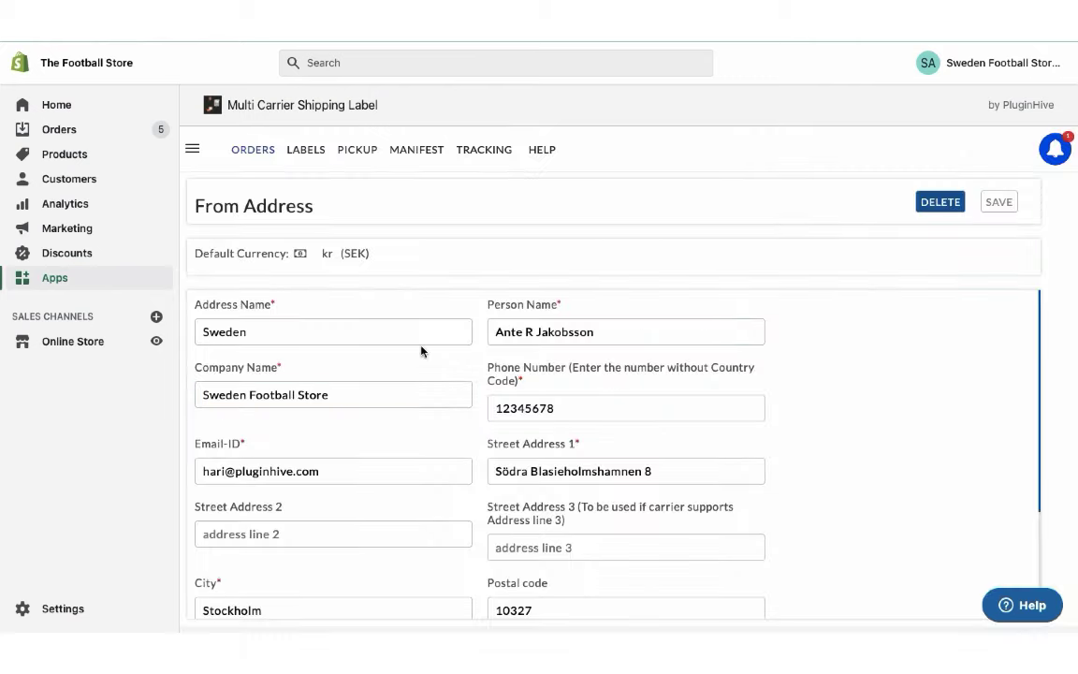
scroll(785, 339, "down", 3)
scroll(785, 339, "up", 3)
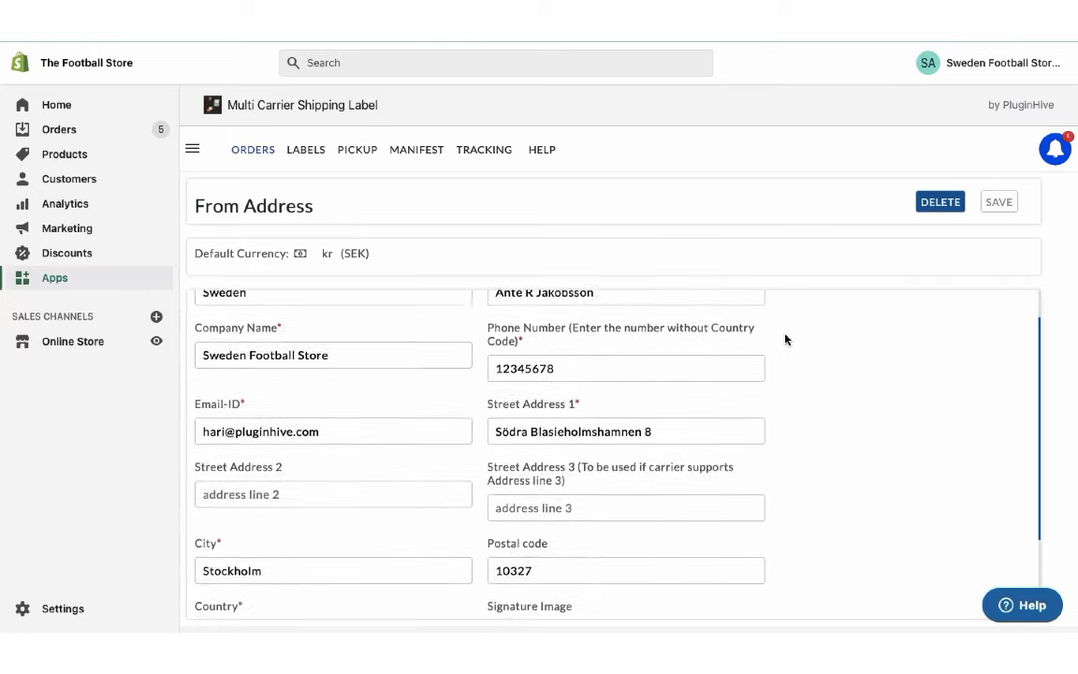
- Start adding a new from address from the app's navigation menu
left_click(193, 150)
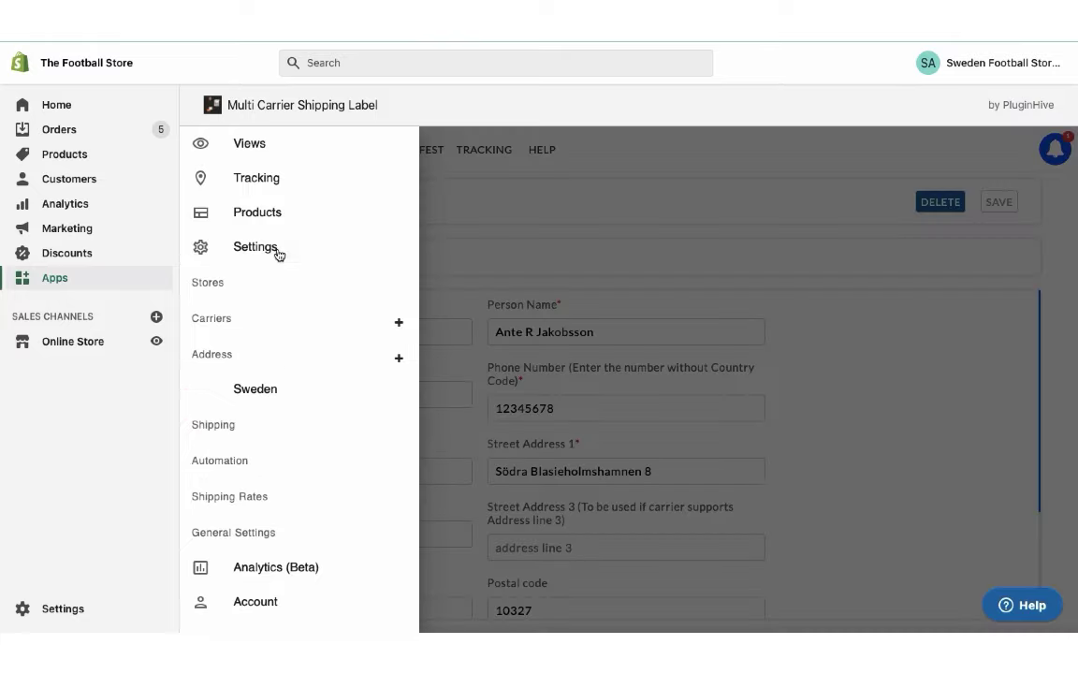
left_click(399, 358)
scroll(828, 391, "down", 1)
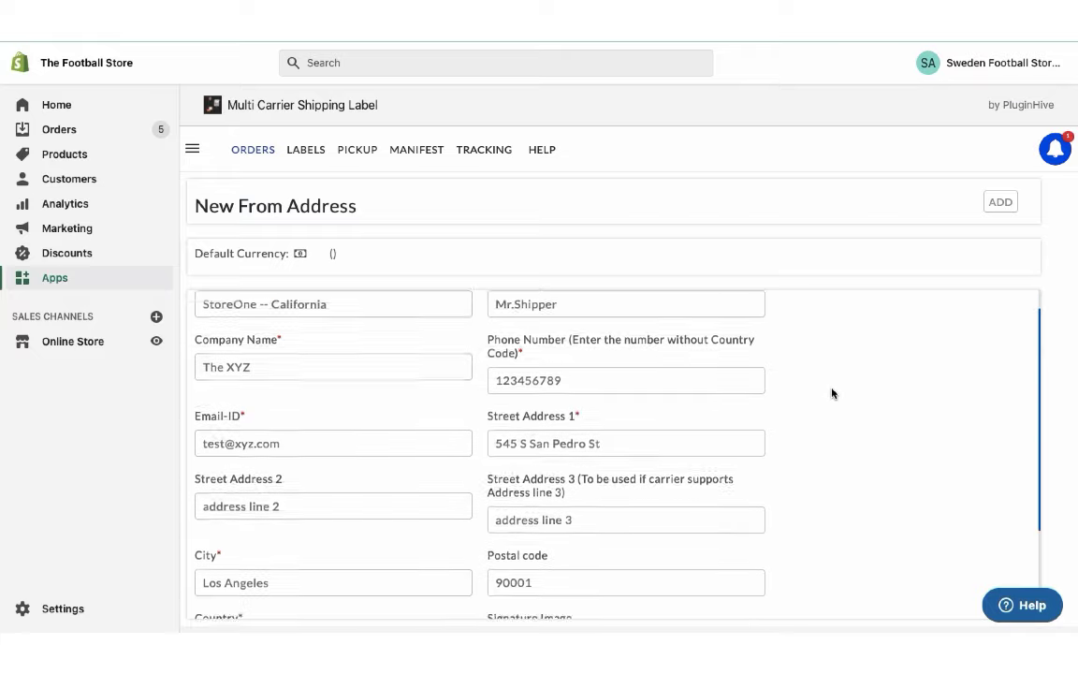
scroll(832, 394, "up", 1)
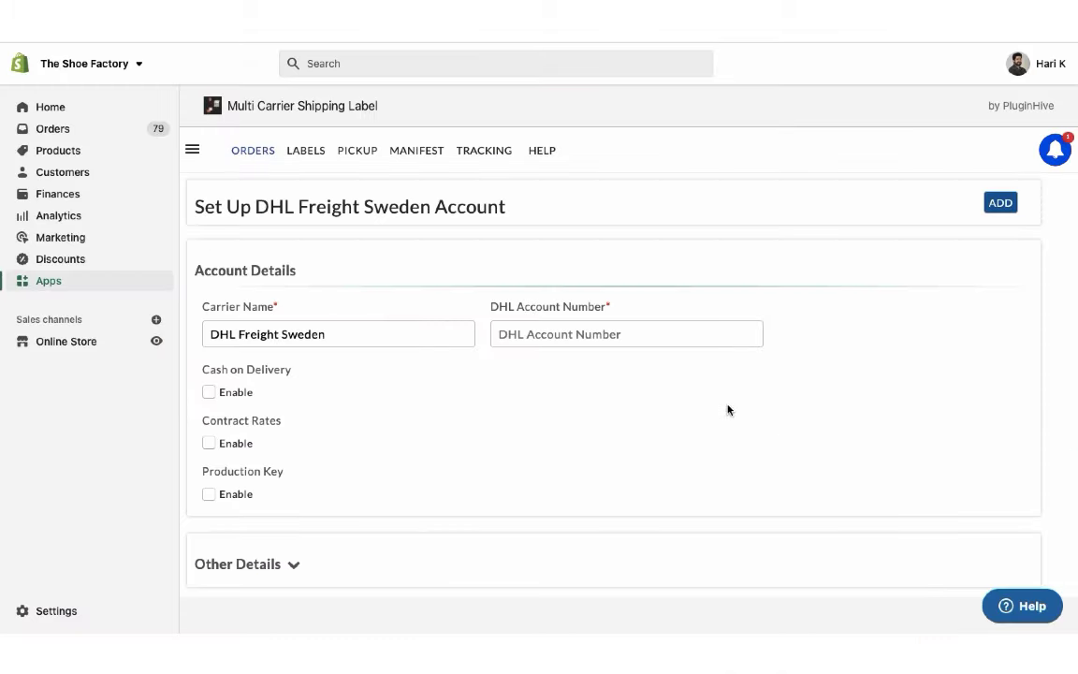
- Add the DHL Freight Sweden account number with Contract Rates and Cash on Delivery enabled
left_click(645, 338)
left_click(210, 444)
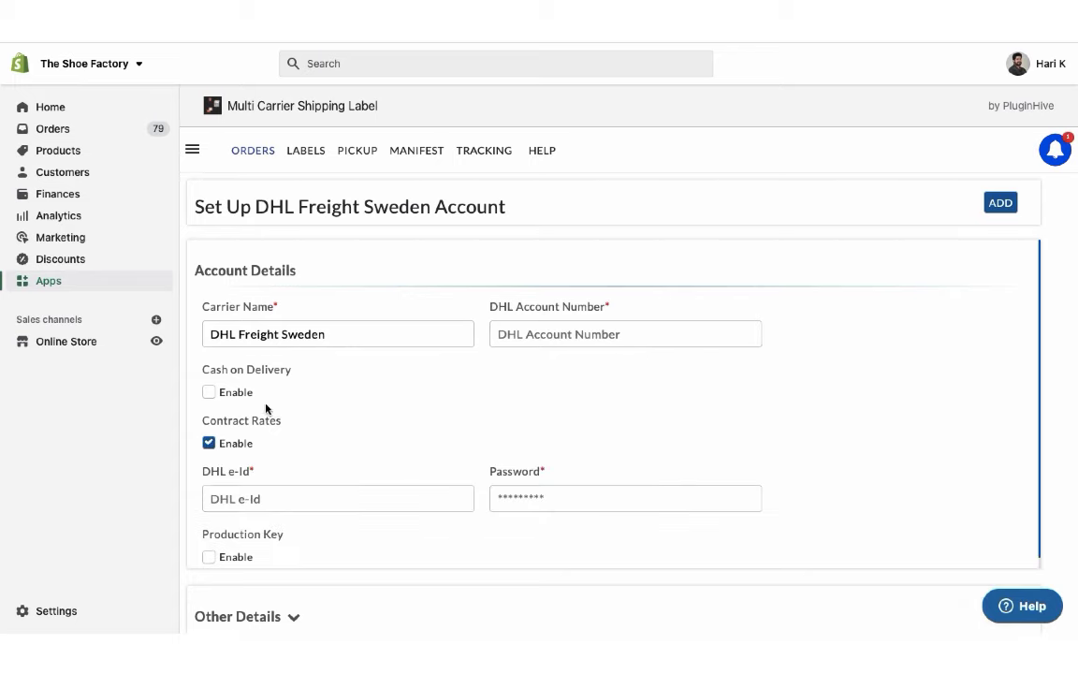
left_click(210, 392)
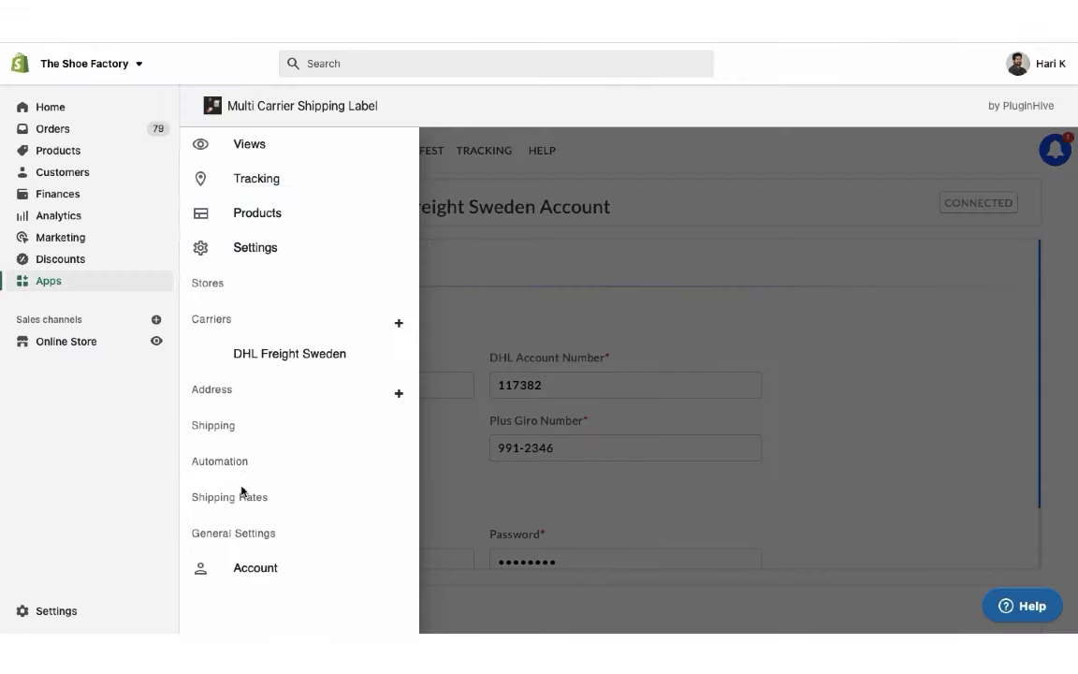
left_click(240, 496)
- Change the rate automation rule's services from ALL to DHL Service Point B2C, DHL Paket and DHL Stycke
left_click(265, 568)
left_click(979, 312)
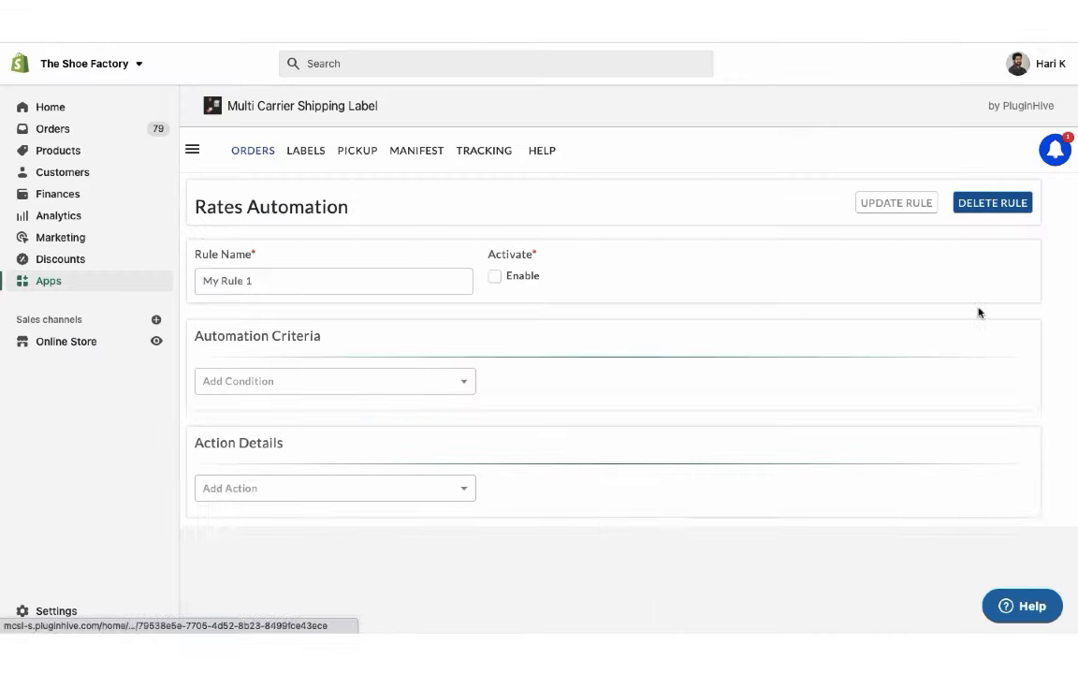
scroll(597, 563, "down", 1)
left_click(565, 561)
left_click(625, 560)
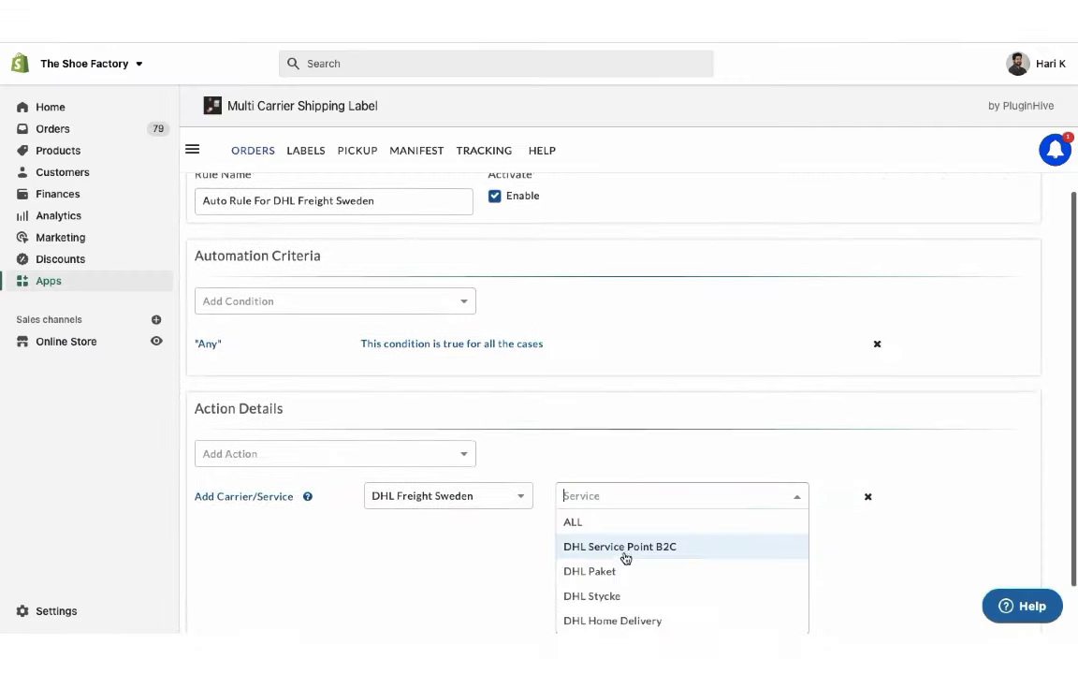
left_click(626, 558)
left_click(703, 561)
left_click(599, 544)
left_click(734, 567)
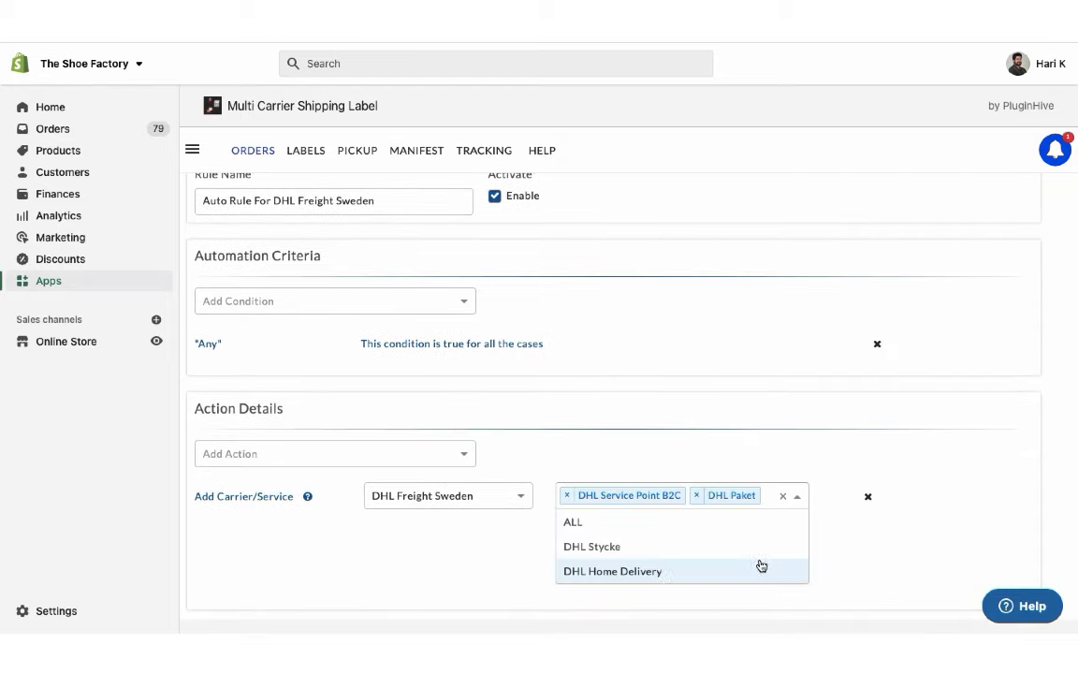
left_click(665, 548)
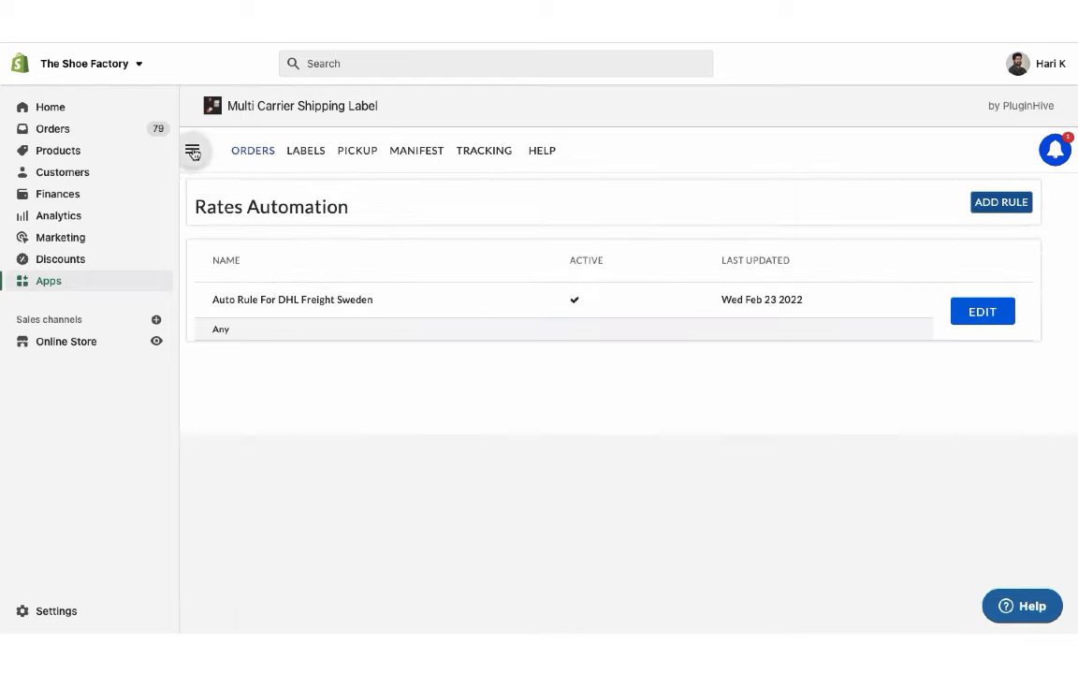
- Change the DHL Freight Sweden automation setup rule's services from ALL to DHL Service Point B2C and DHL Stycke
left_click(192, 151)
left_click(267, 426)
left_click(253, 464)
left_click(974, 352)
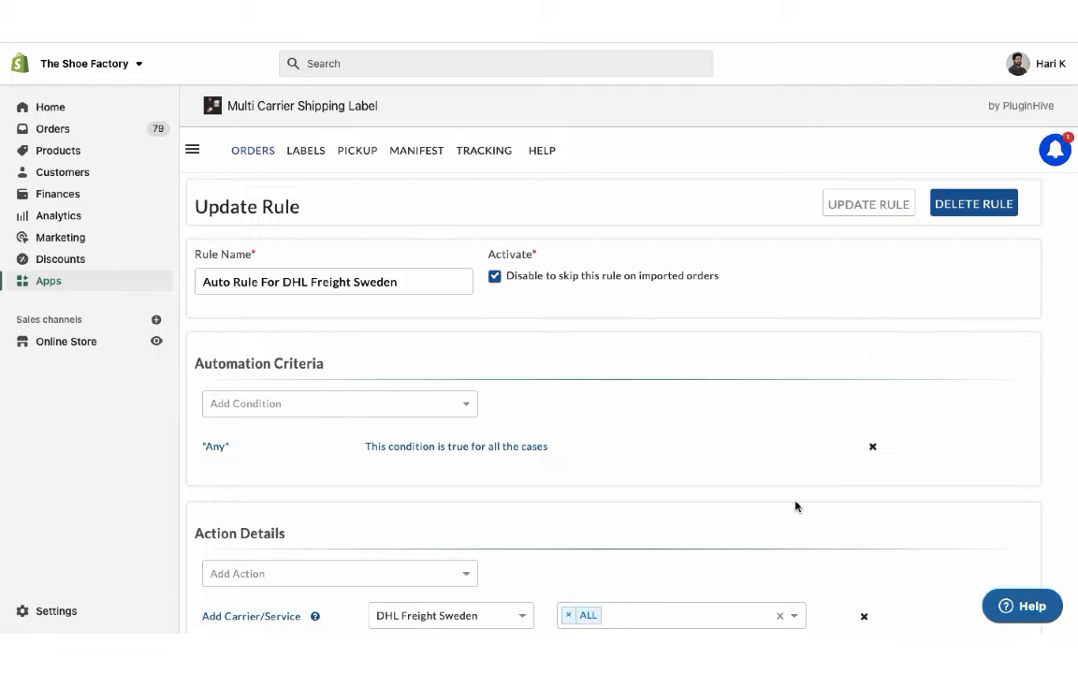
scroll(721, 524, "down", 1)
left_click(569, 556)
left_click(616, 547)
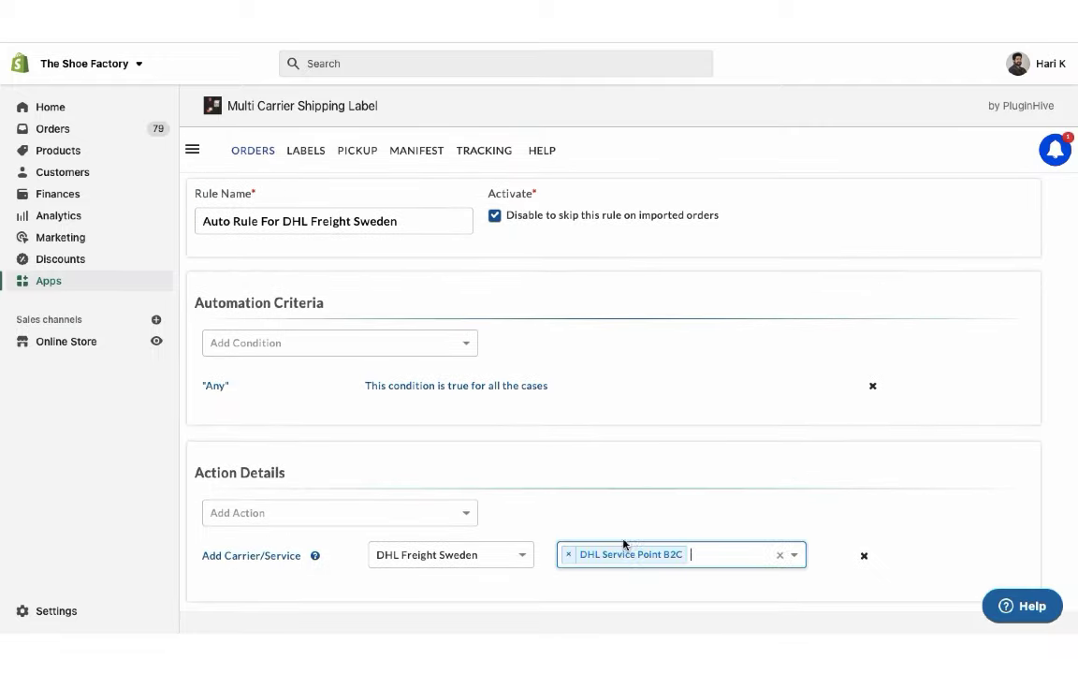
left_click(622, 552)
left_click(641, 571)
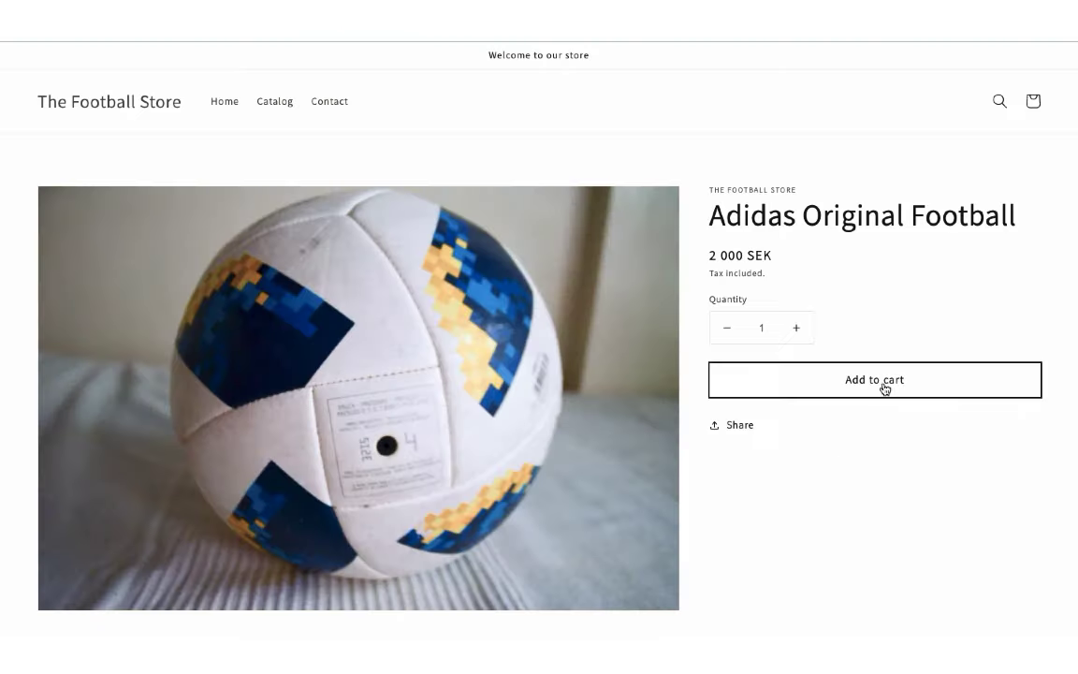
- Order the Adidas Original Football via the cart with DHL Home Delivery
left_click(884, 387)
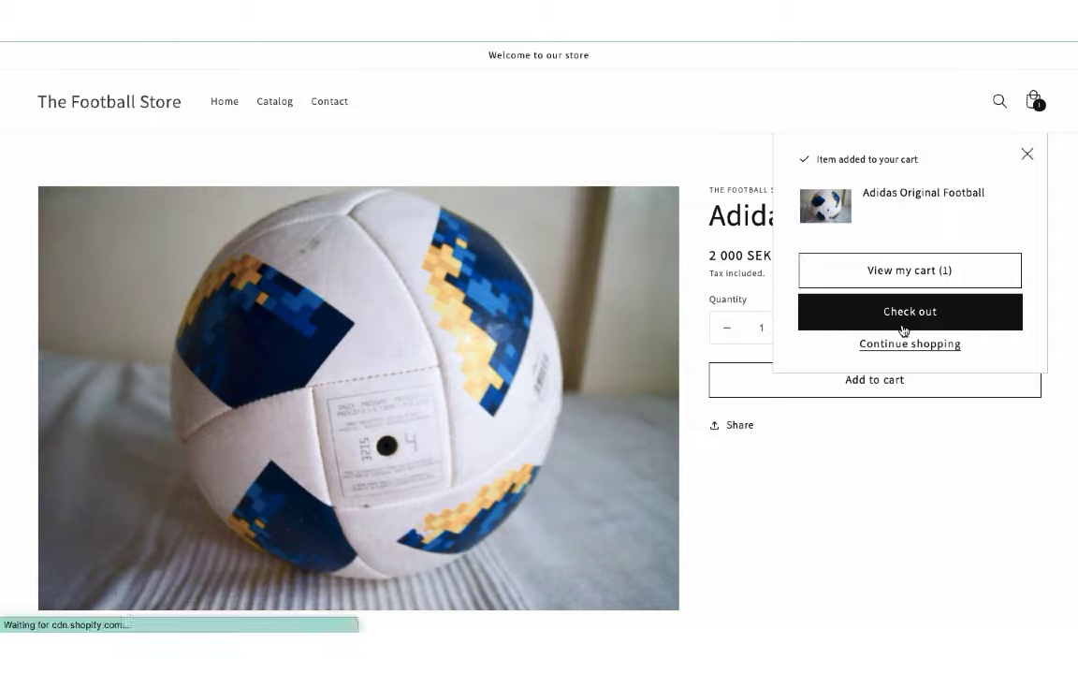
left_click(904, 325)
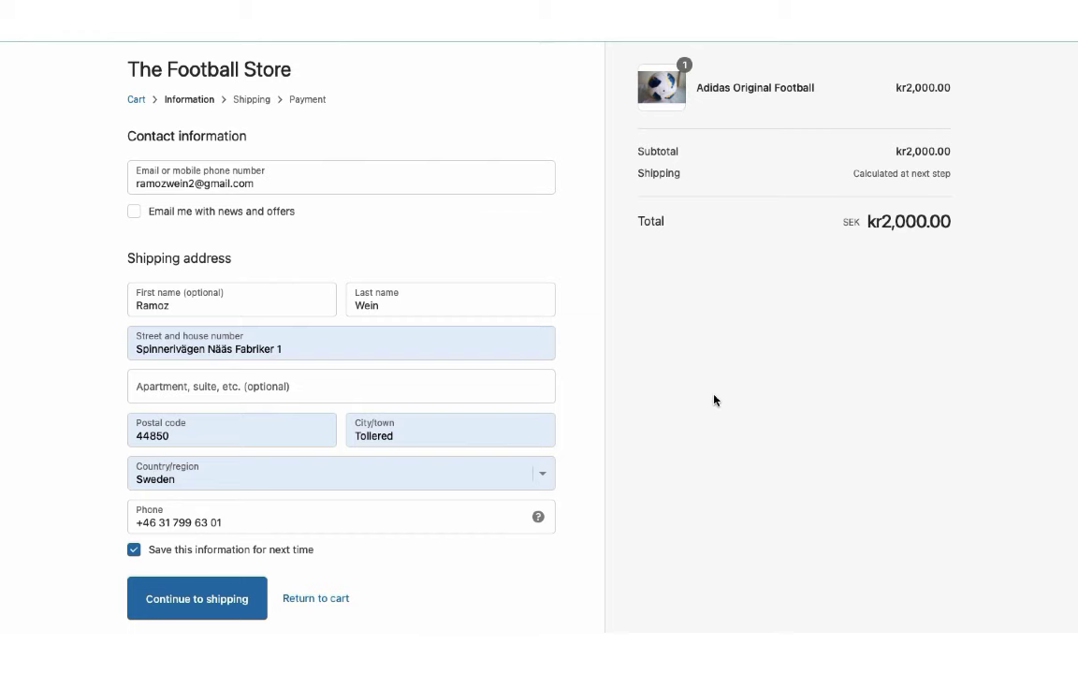
left_click(222, 609)
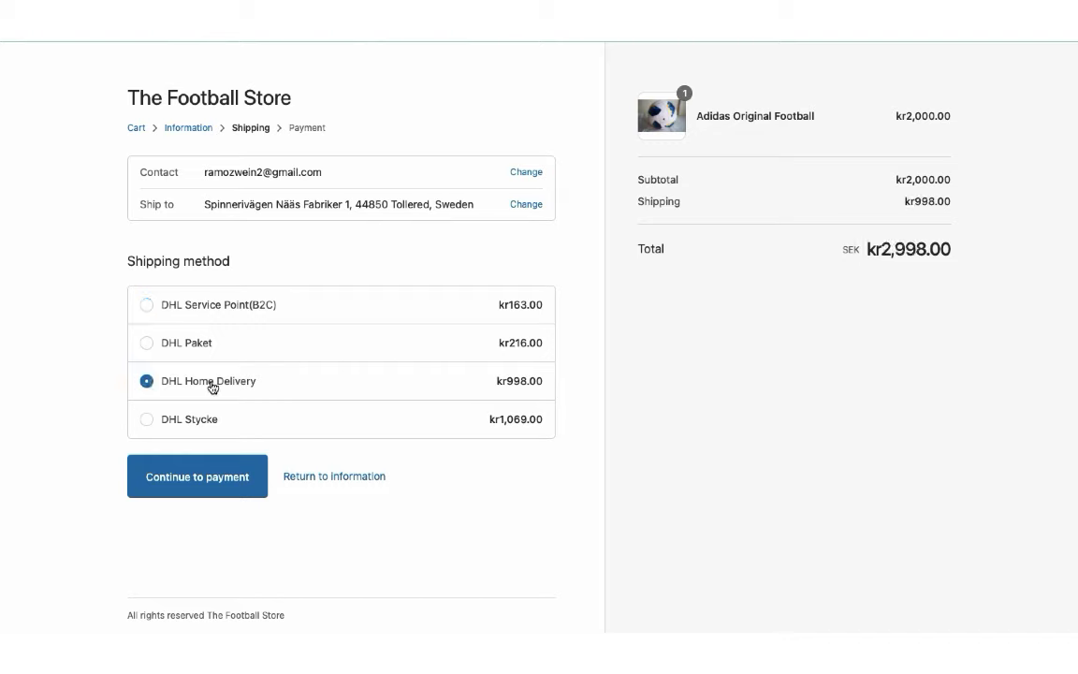
left_click(241, 496)
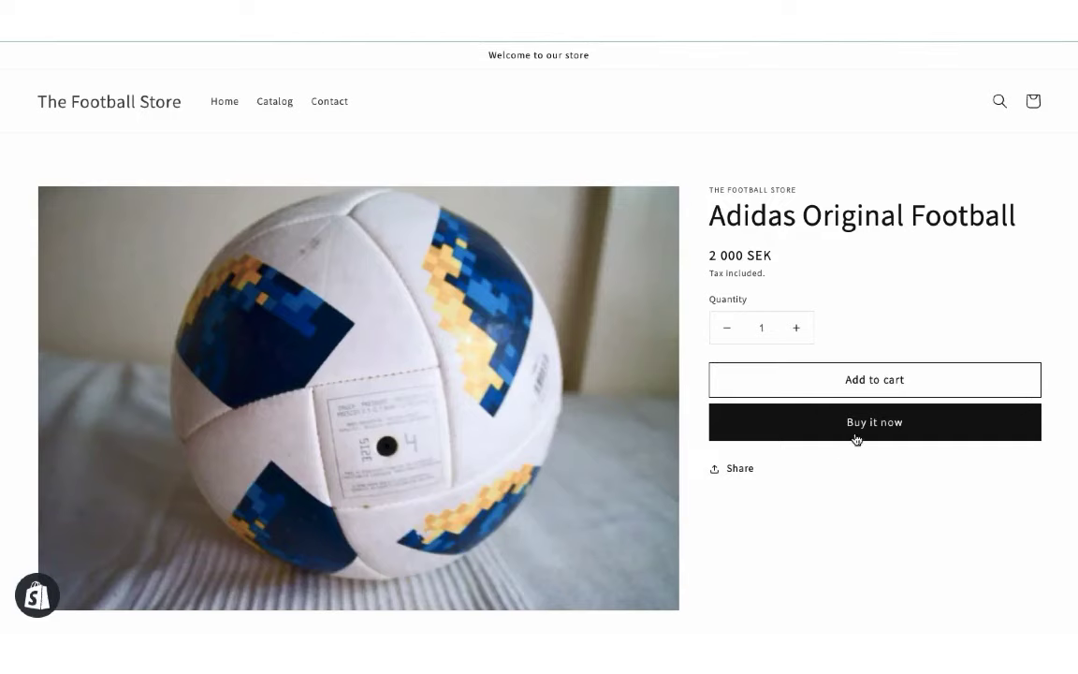
- Place a second football order with Buy it now using DHL Service Point (B2C)
left_click(857, 430)
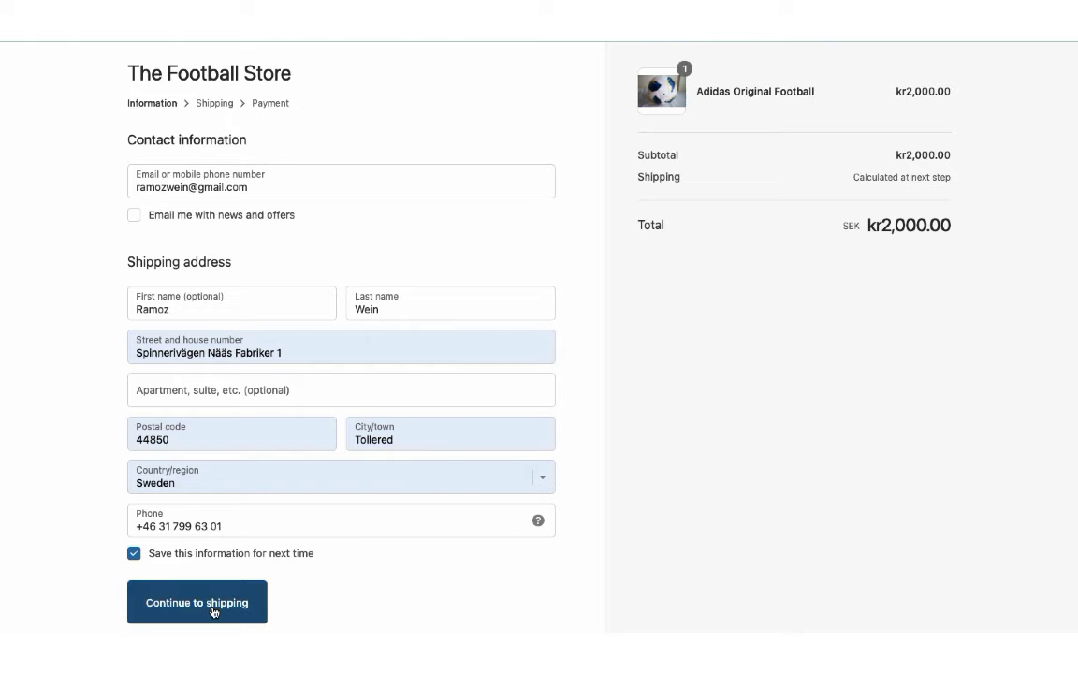
left_click(211, 609)
left_click(234, 372)
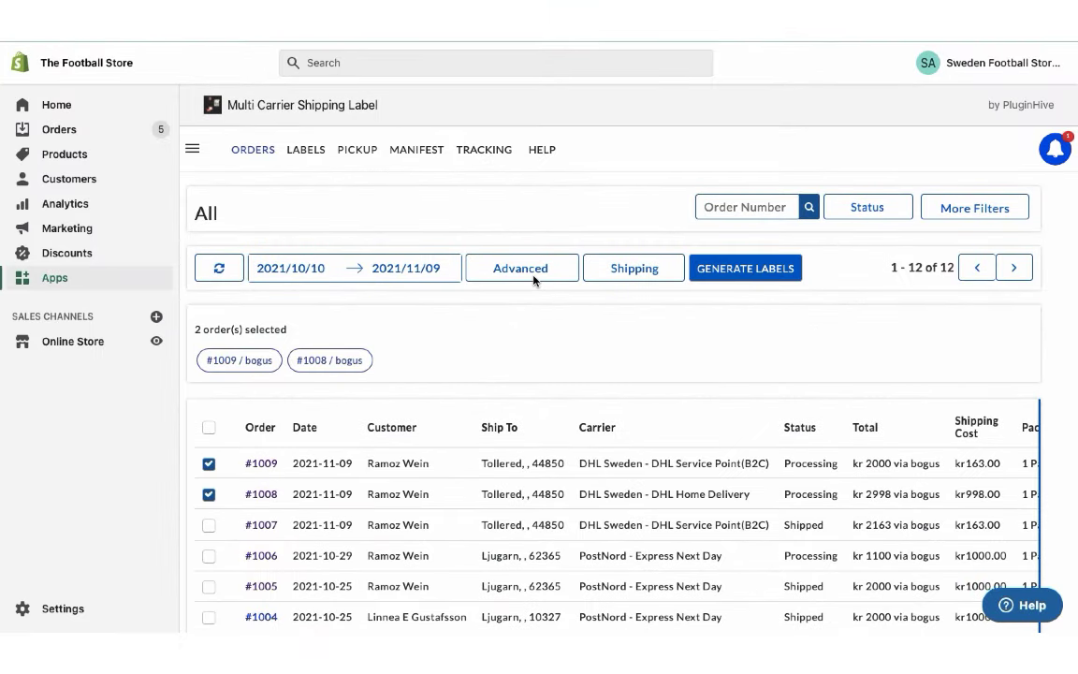
- Set HANDLARN TOLLERED as the DHL Sweden service point for the test orders
left_click(536, 274)
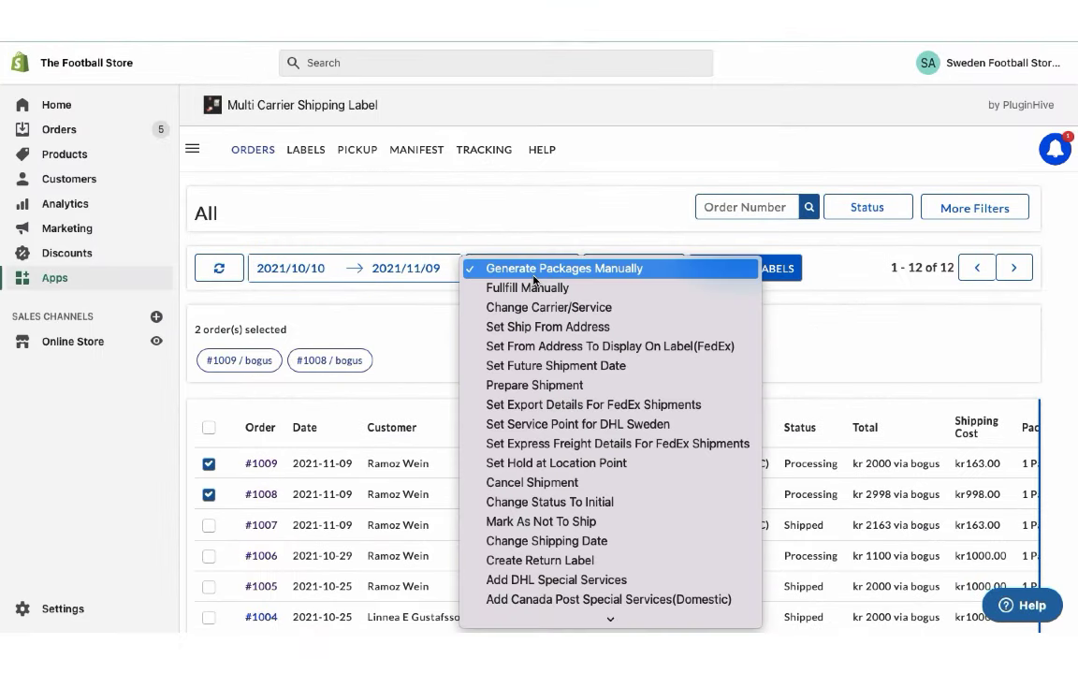
left_click(591, 423)
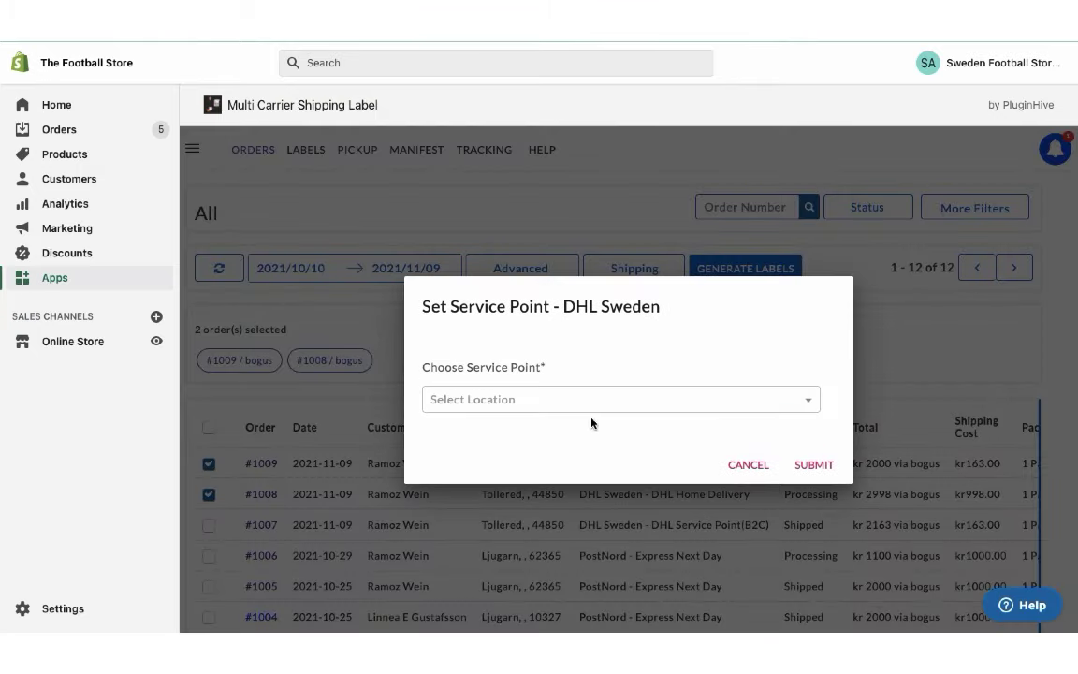
left_click(620, 405)
left_click(615, 425)
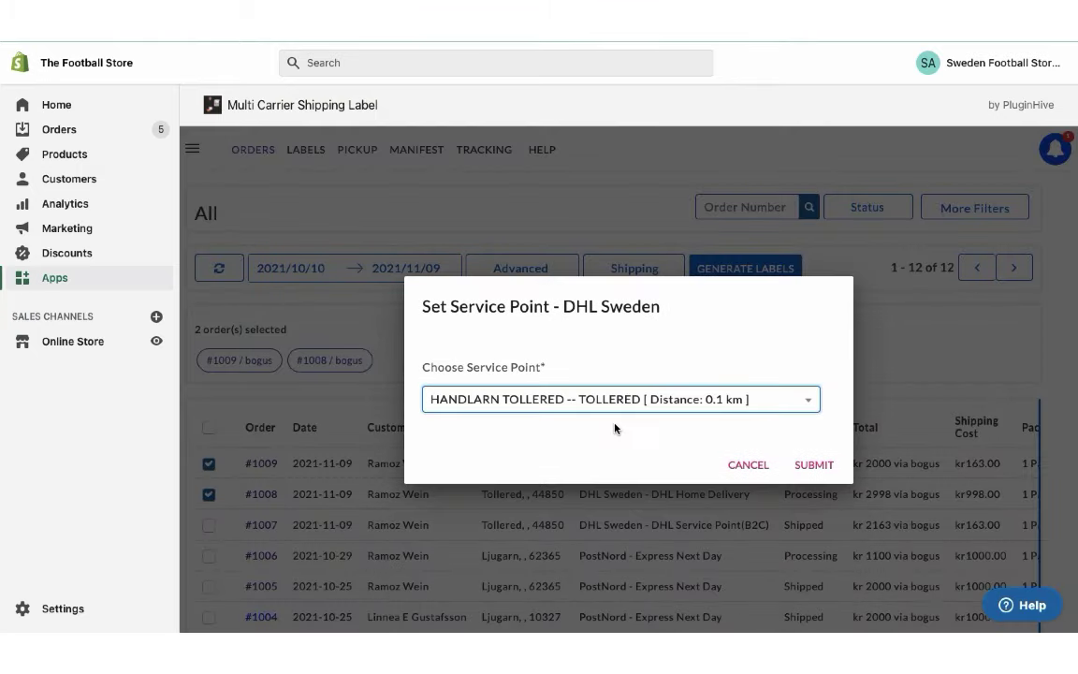
left_click(814, 465)
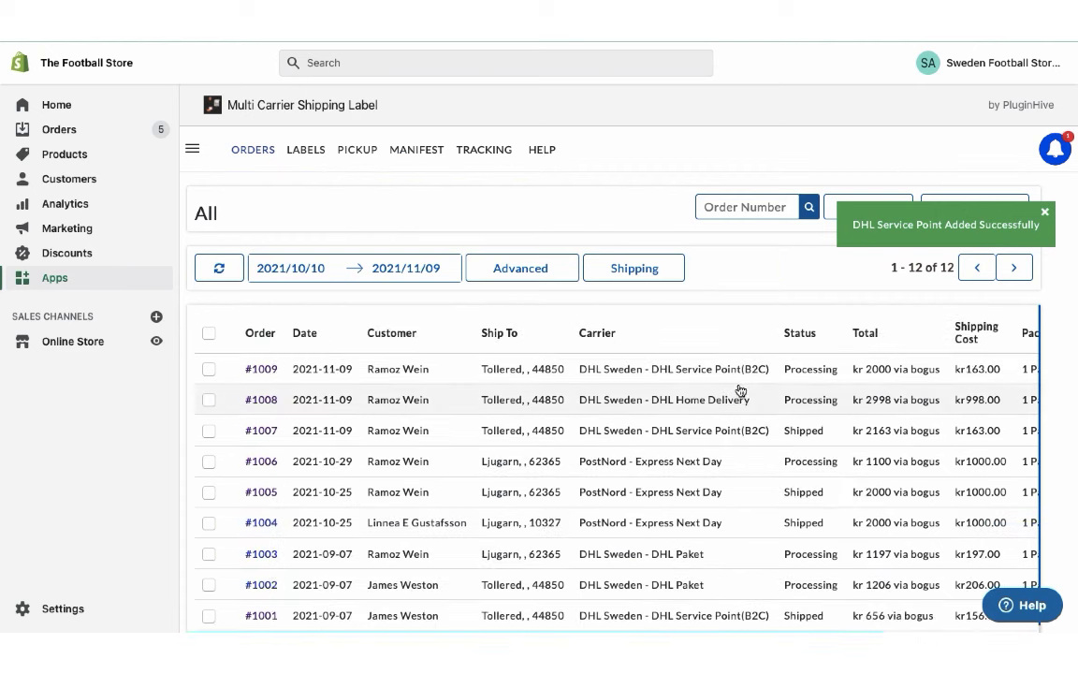
- Generate shipping labels for the Service Point and Home Delivery test orders
left_click(207, 370)
left_click(209, 493)
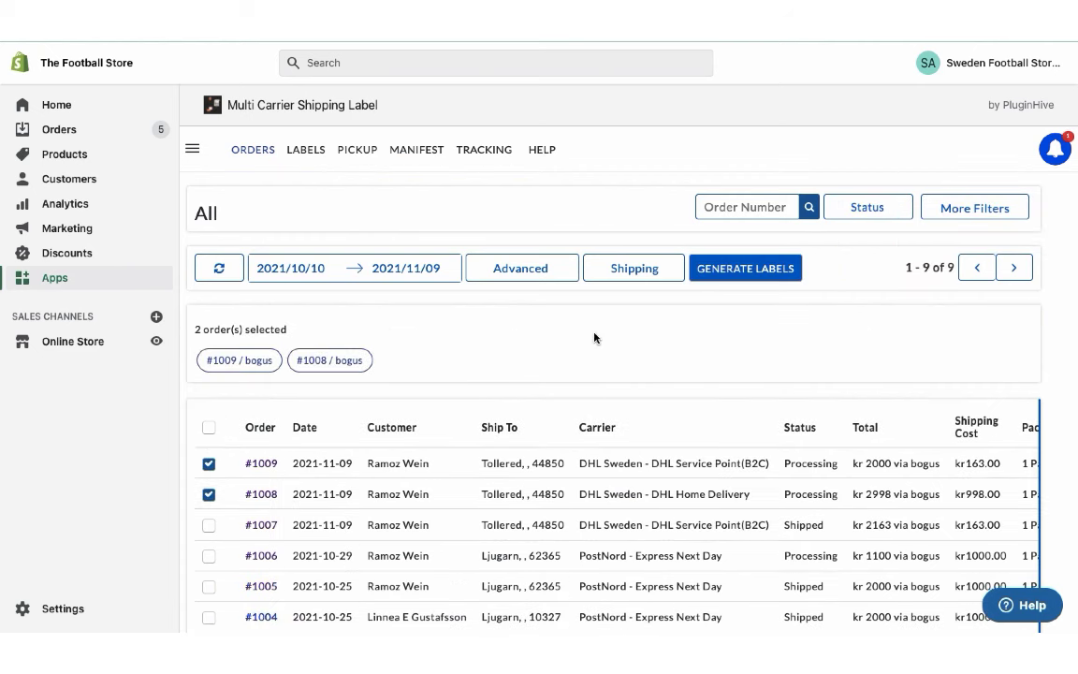
left_click(722, 270)
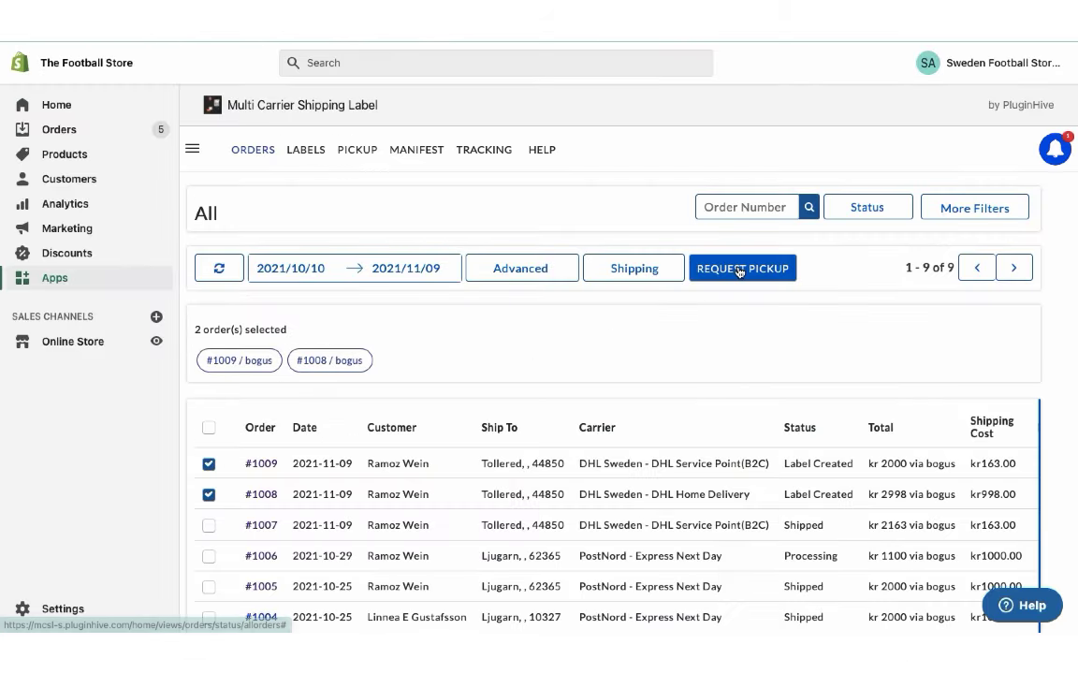
- Request a DHL pickup, mark the labelled orders as shipped, and view the shipping manifests
left_click(739, 269)
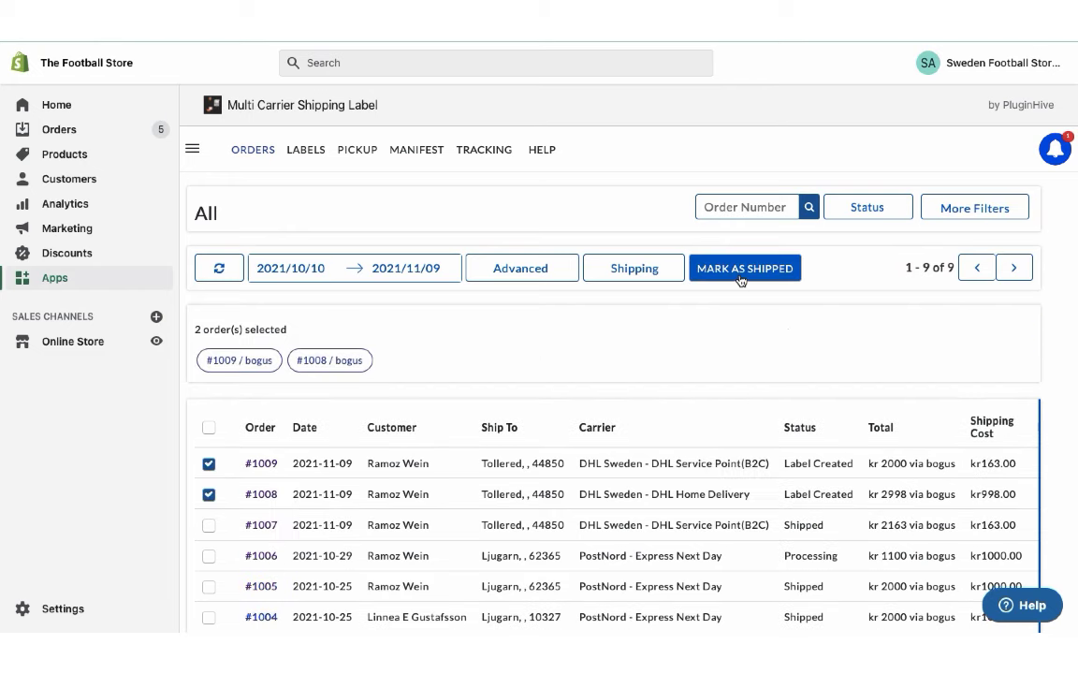
left_click(752, 270)
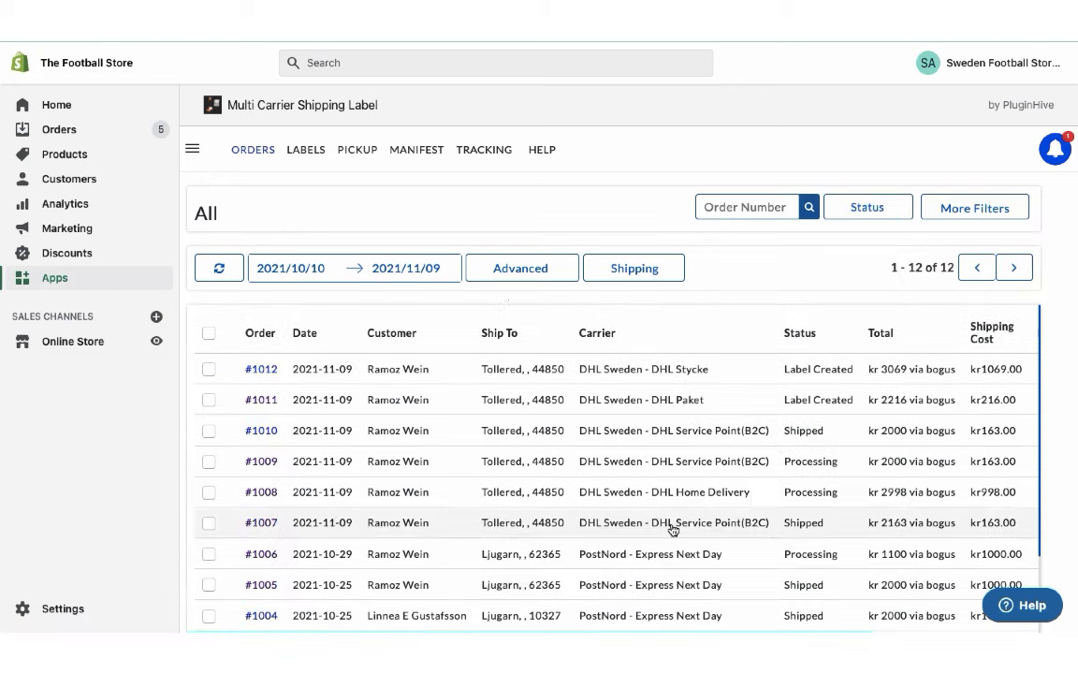
left_click(416, 152)
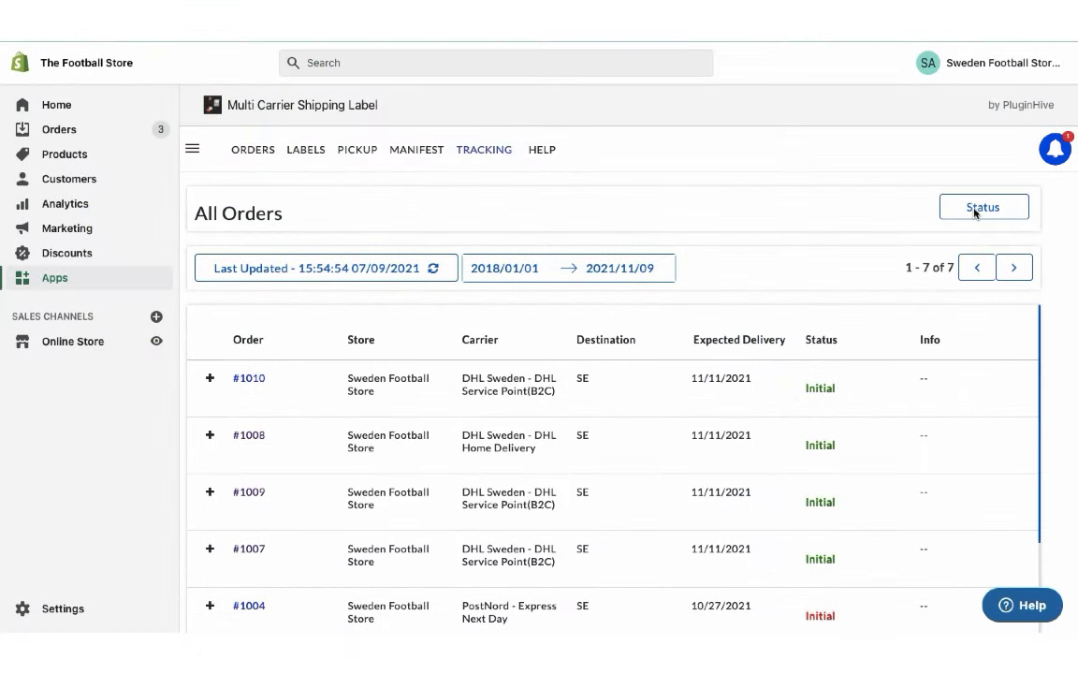
- Open the Status filter dropdown on the Tracking page
left_click(977, 207)
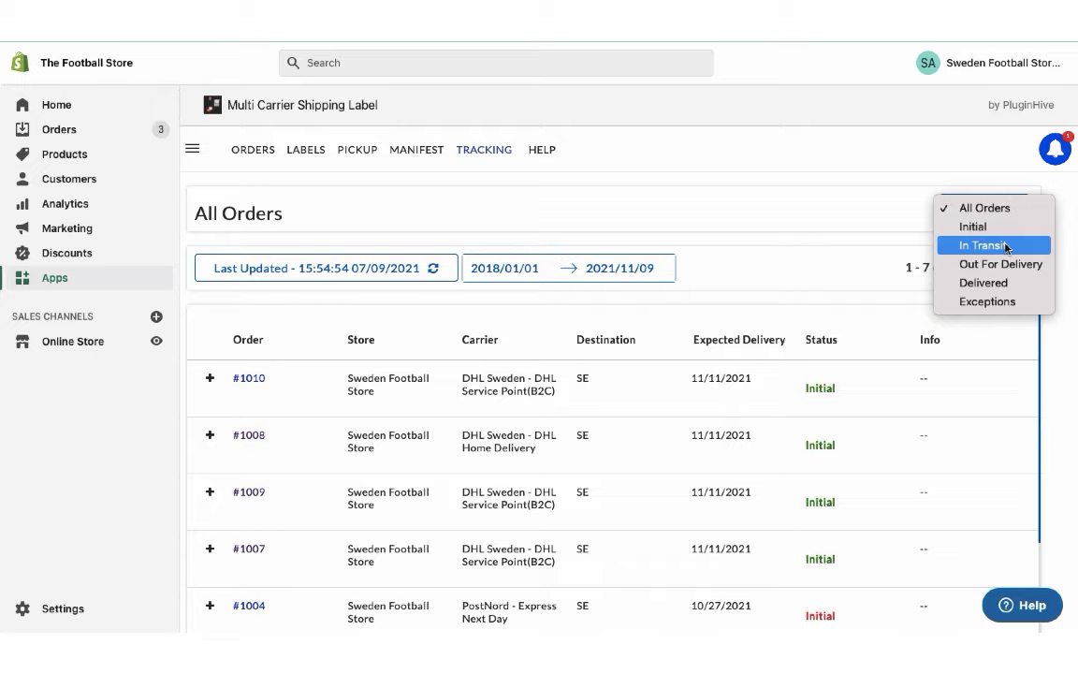